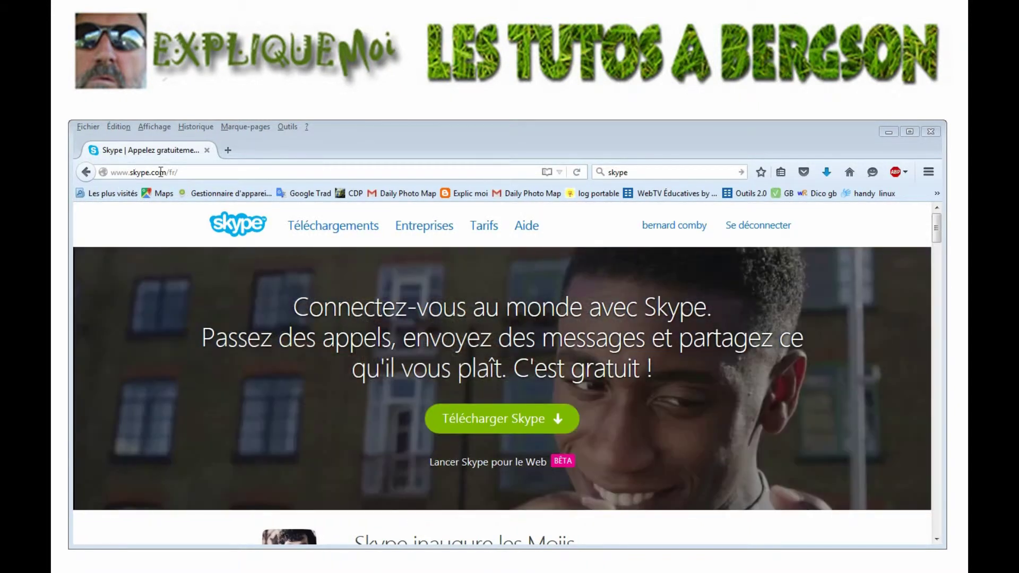
From skype.com's Téléchargements page in Firefox, download Skype for Windows desktop.
left_click(348, 229)
left_click(348, 230)
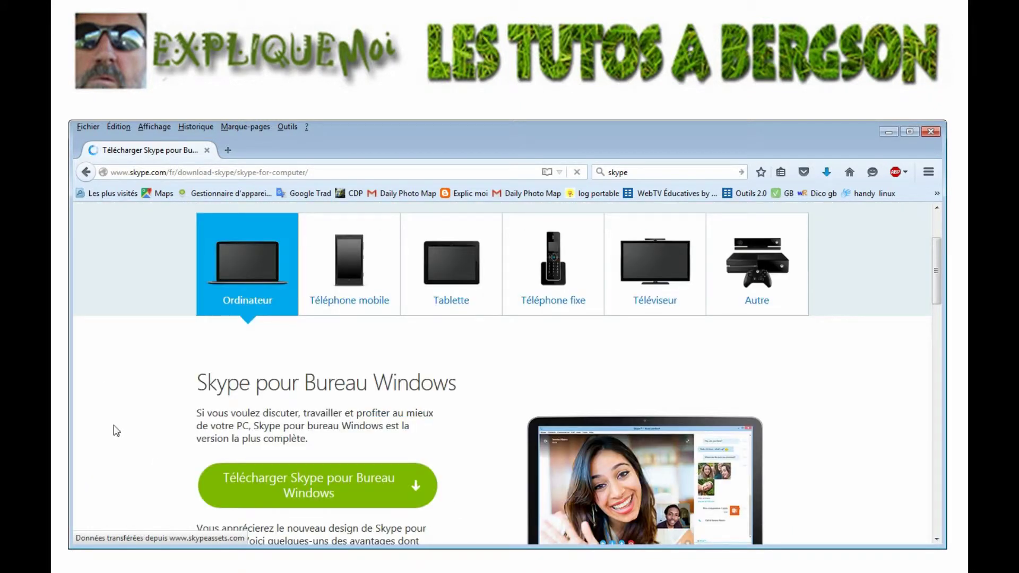
left_click(372, 493)
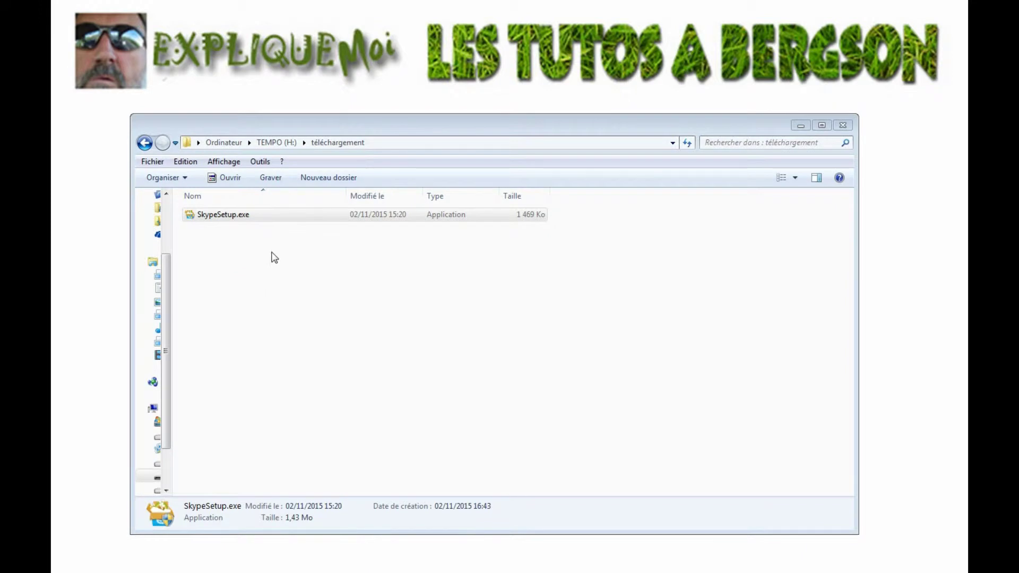
Run SkypeSetup.exe from the téléchargement folder.
left_click(242, 221)
left_click(231, 220)
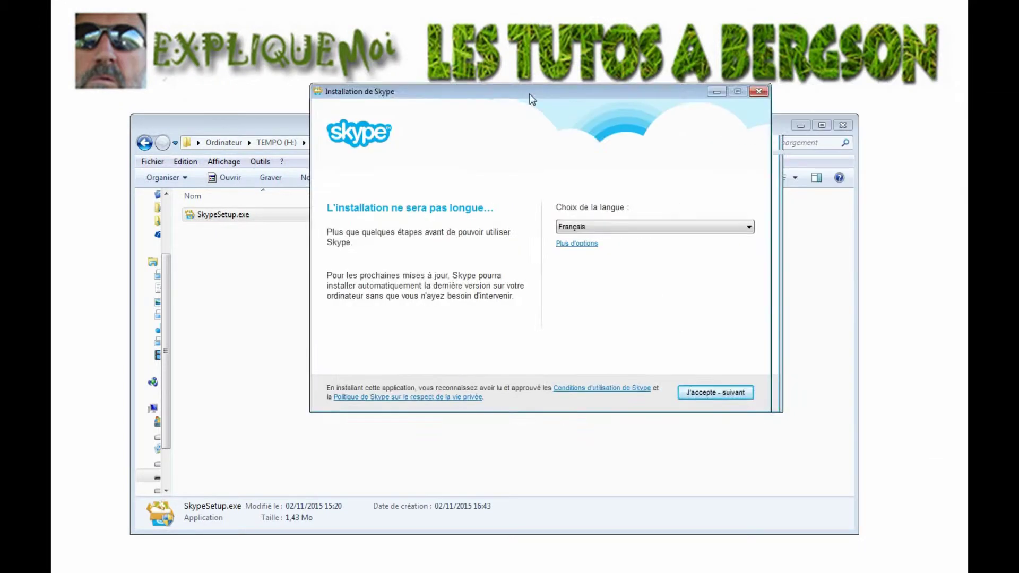
Accept the Skype terms and decline installing Skype Click to Call.
left_click_drag(530, 98, 454, 120)
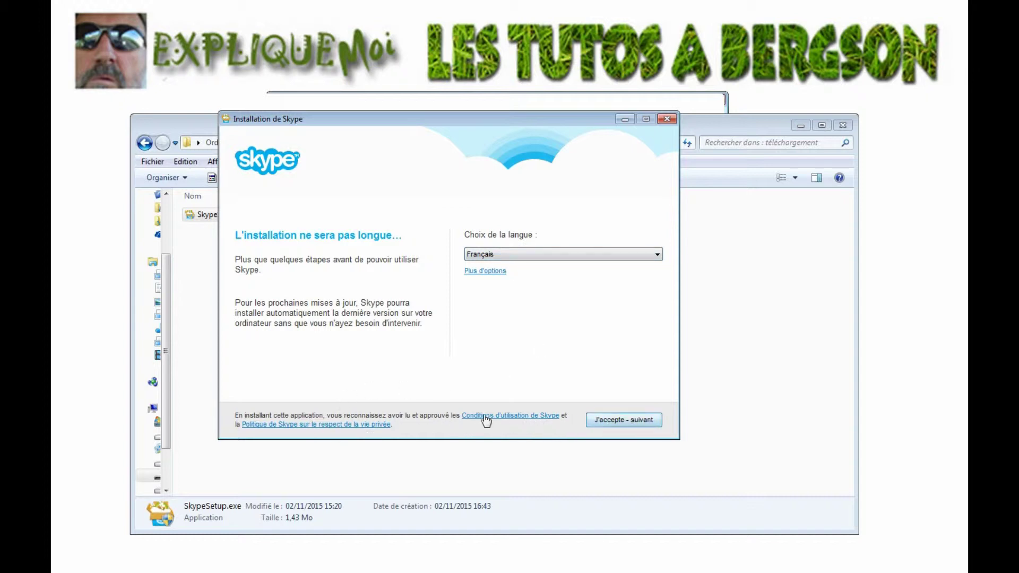
left_click(623, 420)
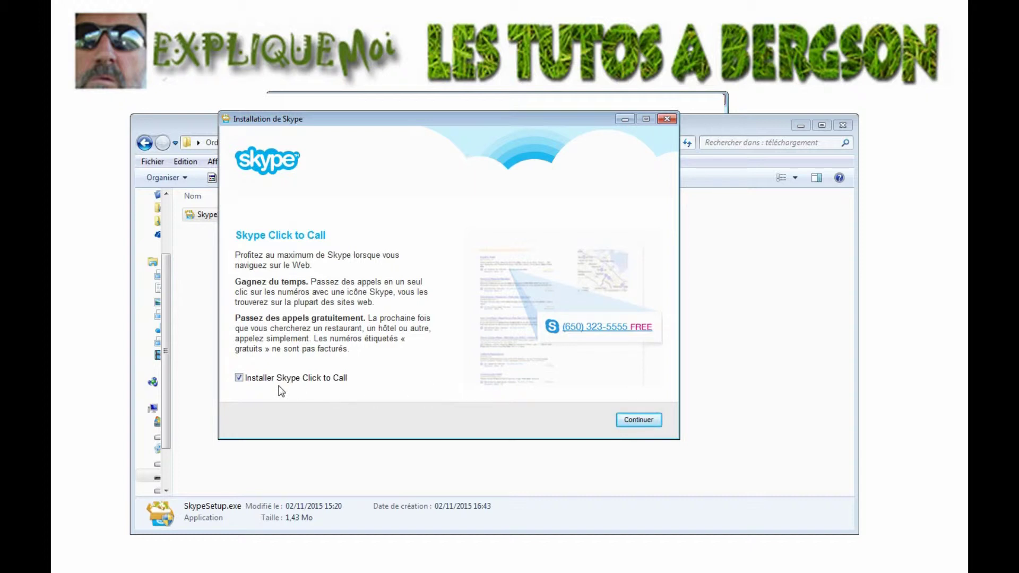
left_click(242, 380)
left_click(630, 422)
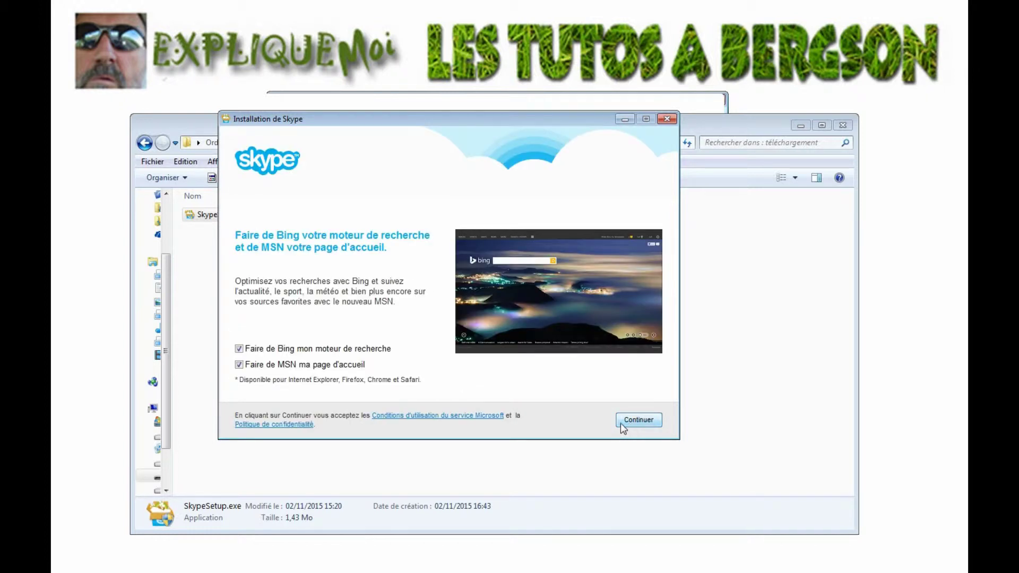
Decline Bing as search engine and MSN as home page, then start installing.
left_click(240, 350)
left_click(239, 365)
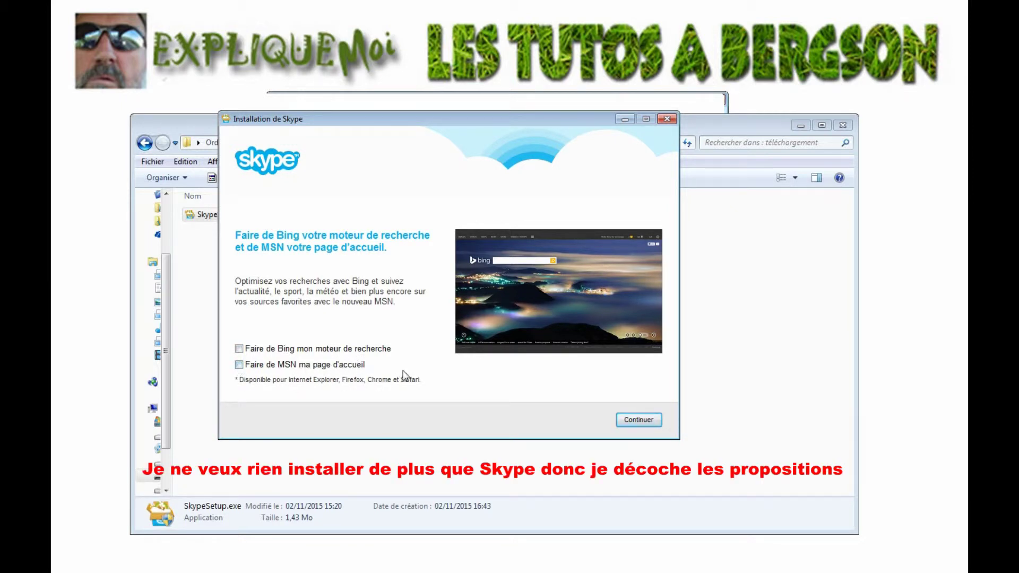
left_click(640, 420)
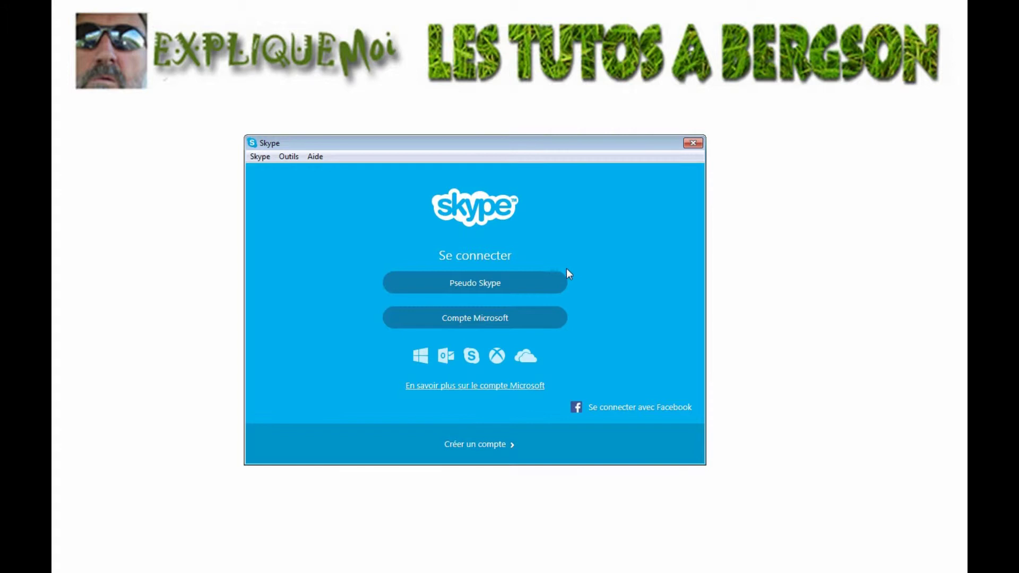
left_click(484, 446)
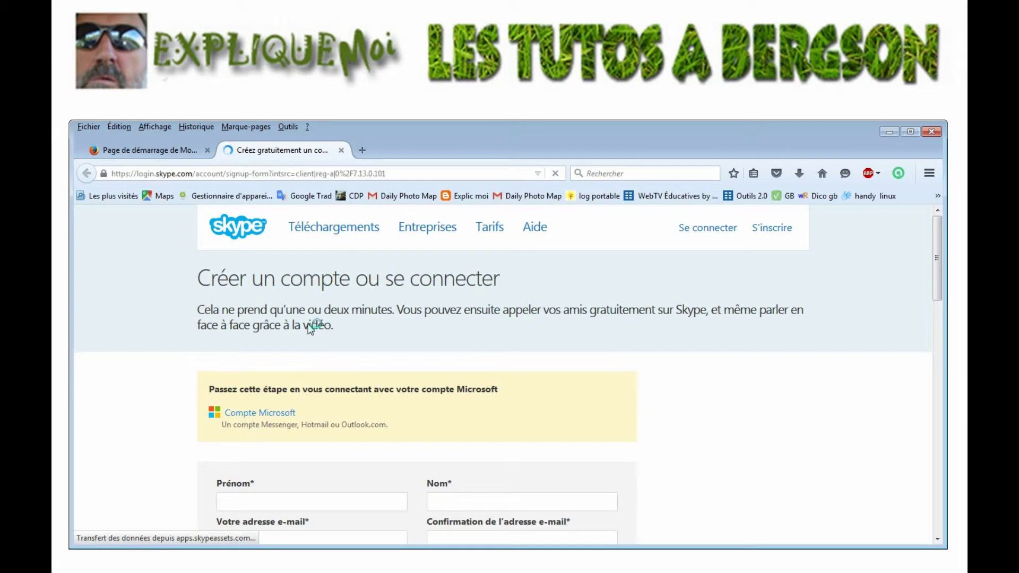
scroll(934, 263, "down", 2)
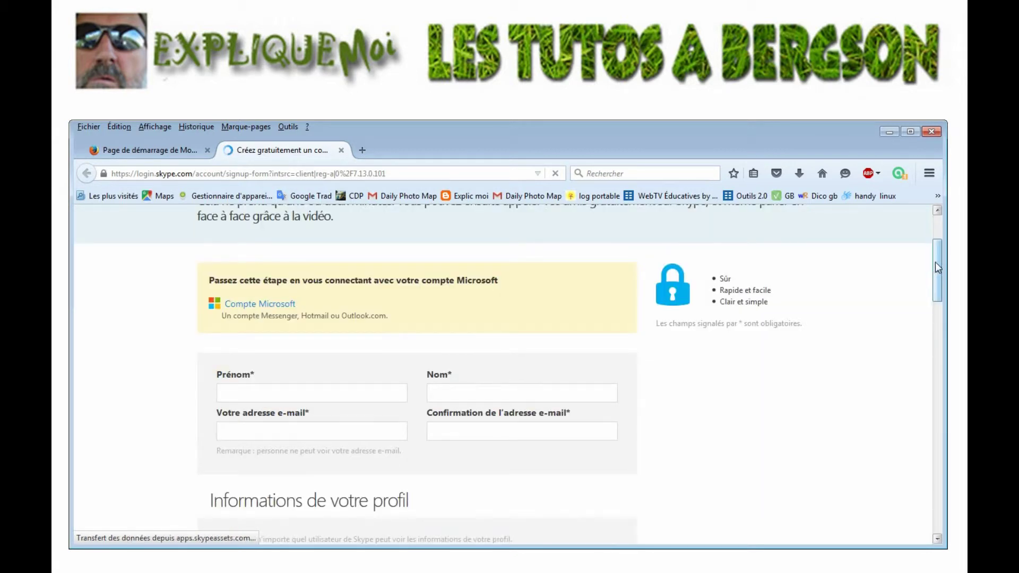
left_click_drag(935, 271, 934, 331)
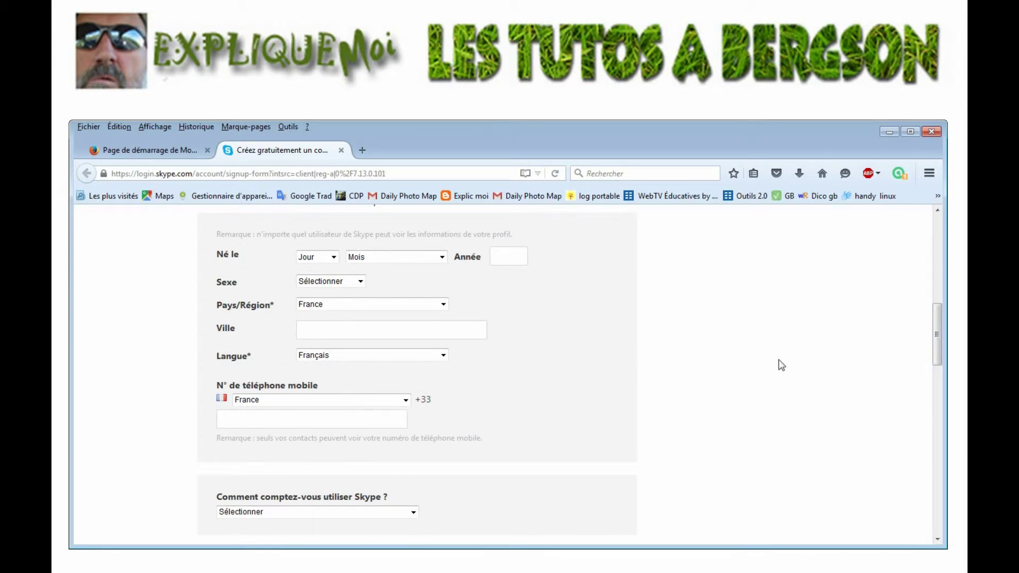
left_click_drag(934, 324, 942, 272)
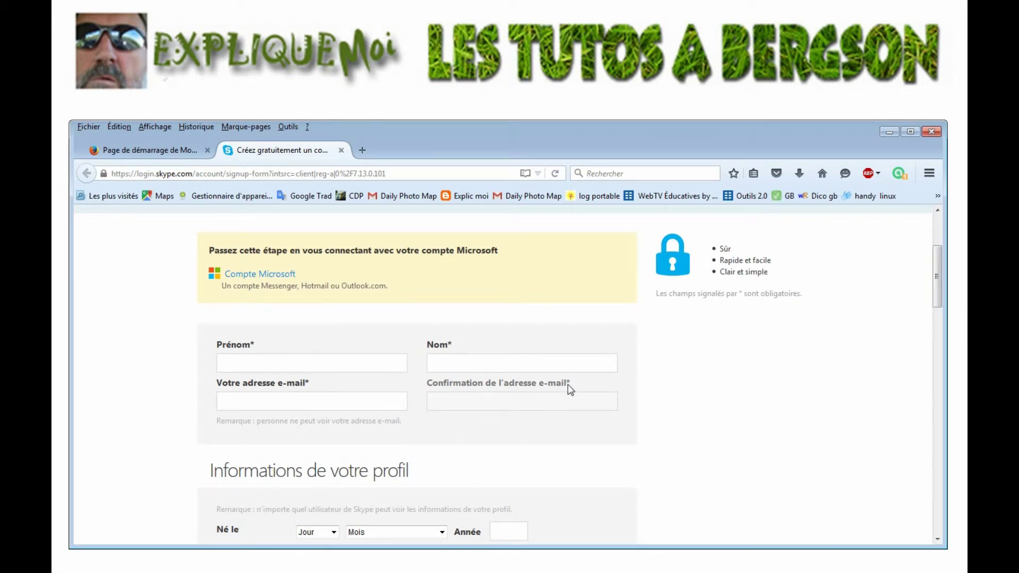
scroll(579, 394, "down", 5)
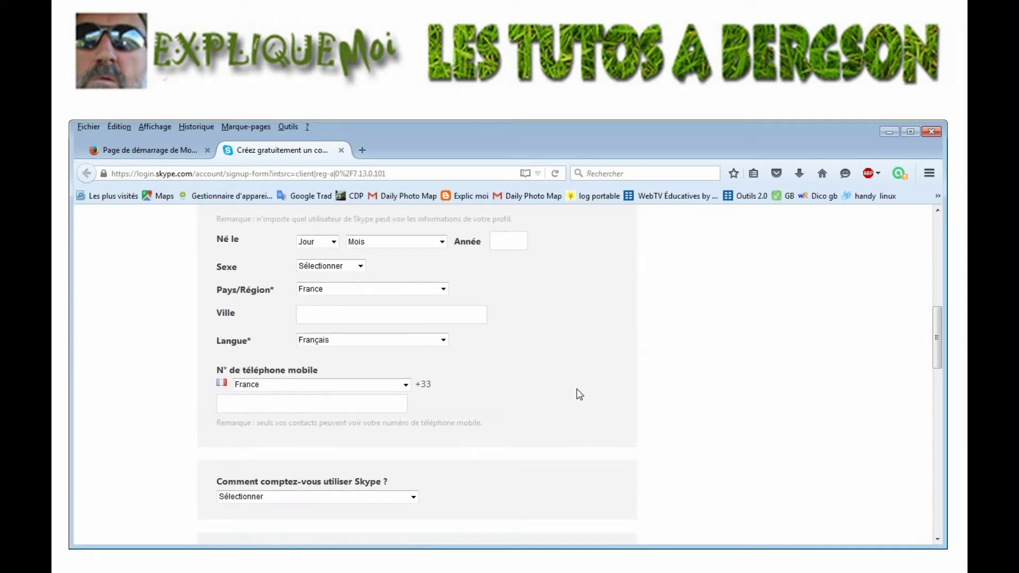
scroll(579, 394, "down", 4)
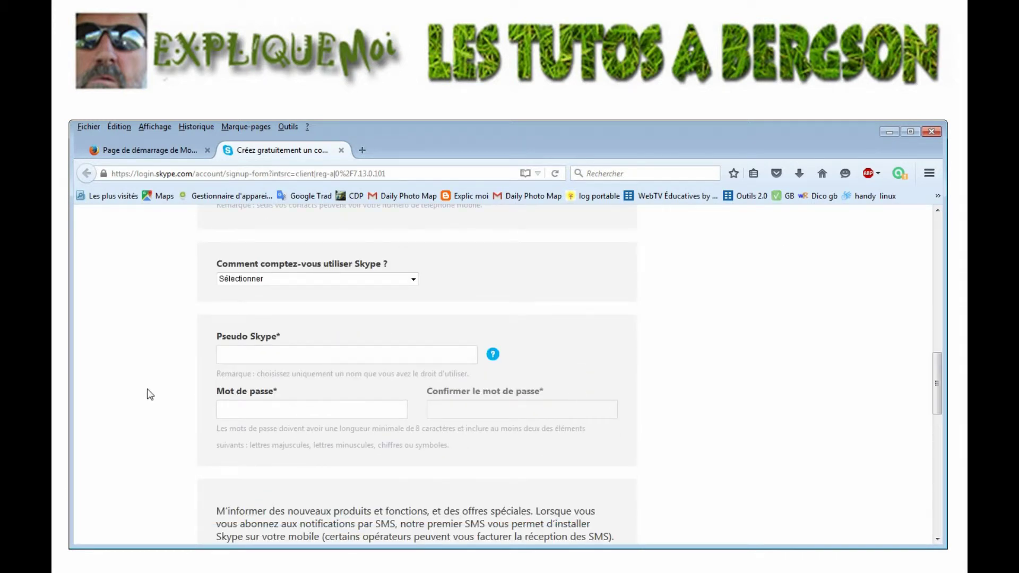
left_click(931, 131)
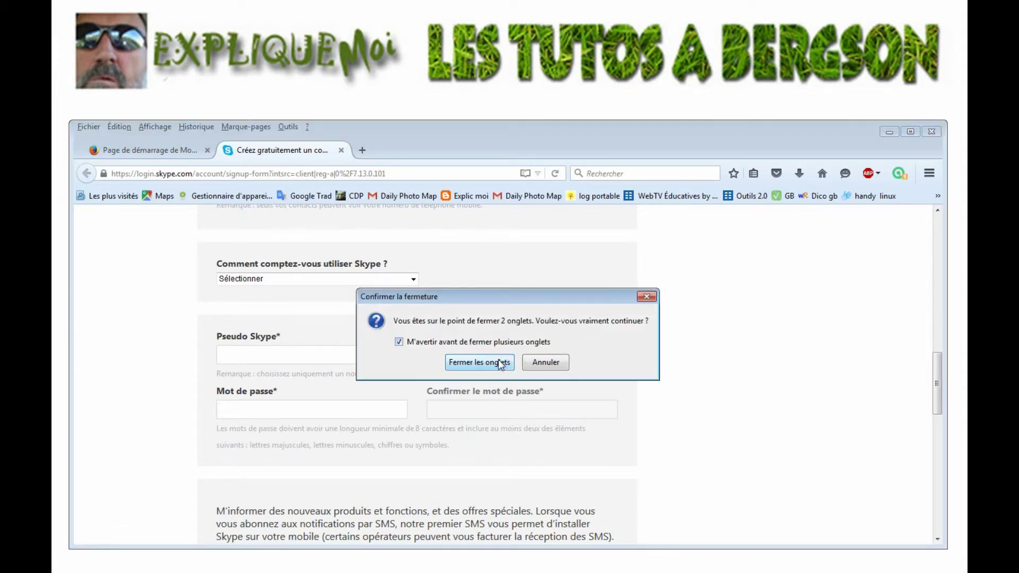
left_click(496, 361)
Sign in with a Skype username and the account password.
left_click(513, 284)
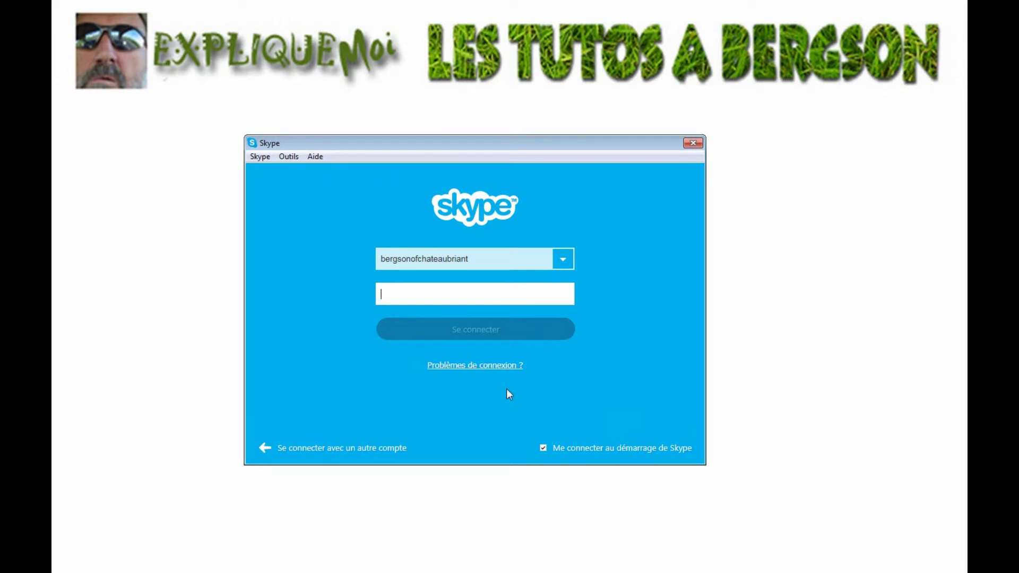
type("••••")
key("Return")
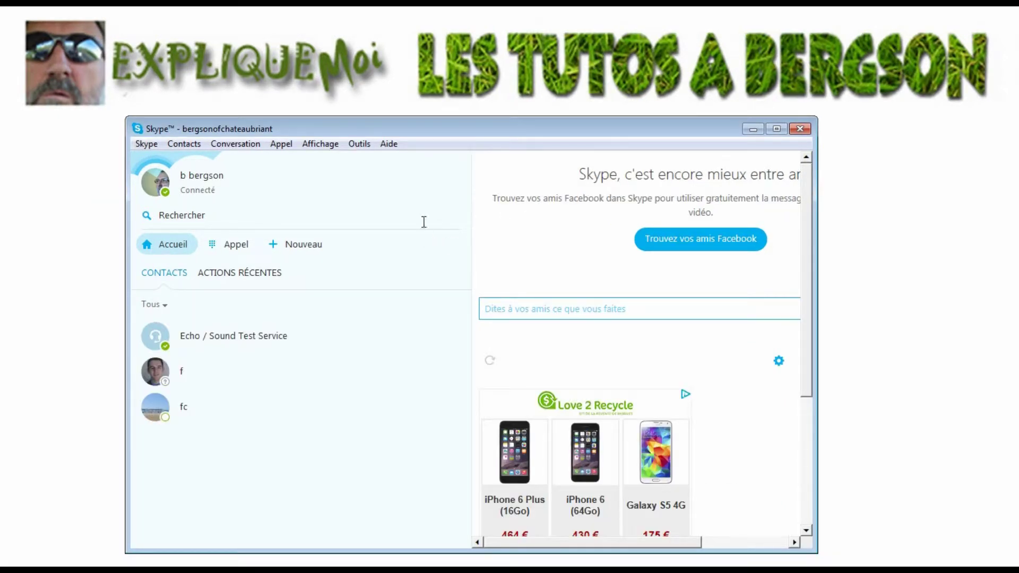
In Outils > Options, enable call on double-click and disable launch at Windows startup.
left_click(365, 146)
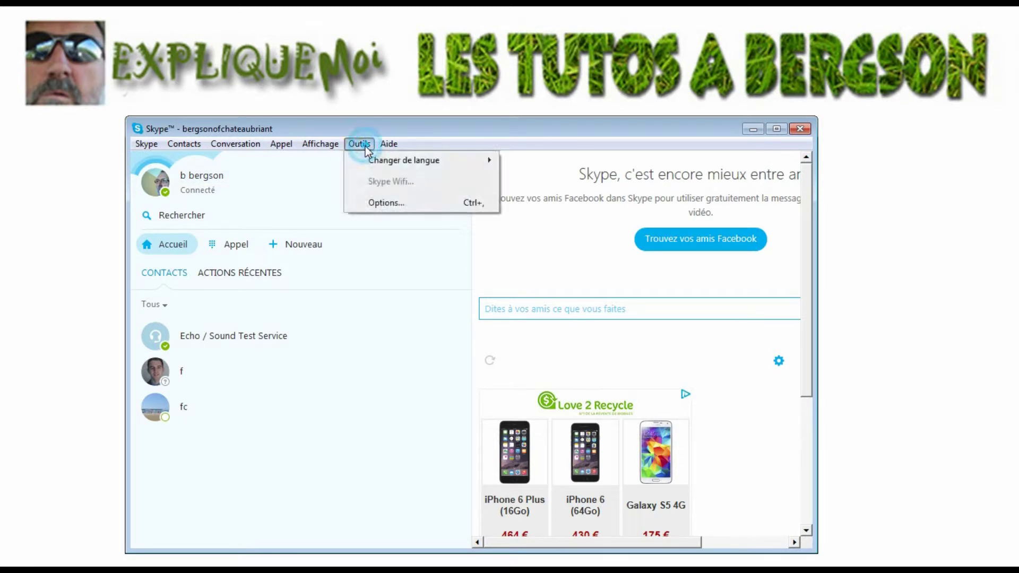
left_click(387, 205)
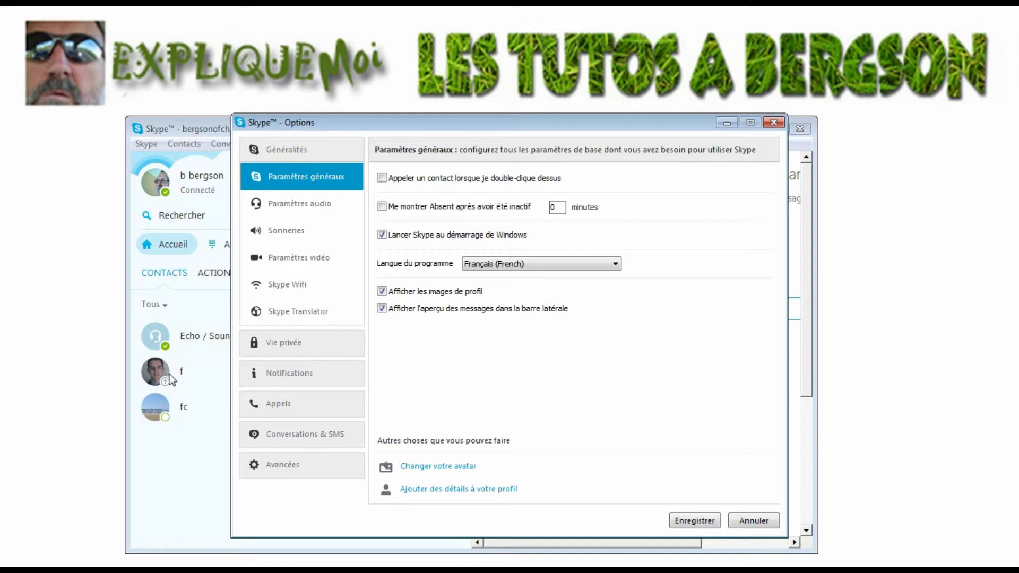
left_click(382, 178)
left_click(382, 235)
Play the speaker test in Paramètres audio, then view the Sonneries settings.
left_click(294, 205)
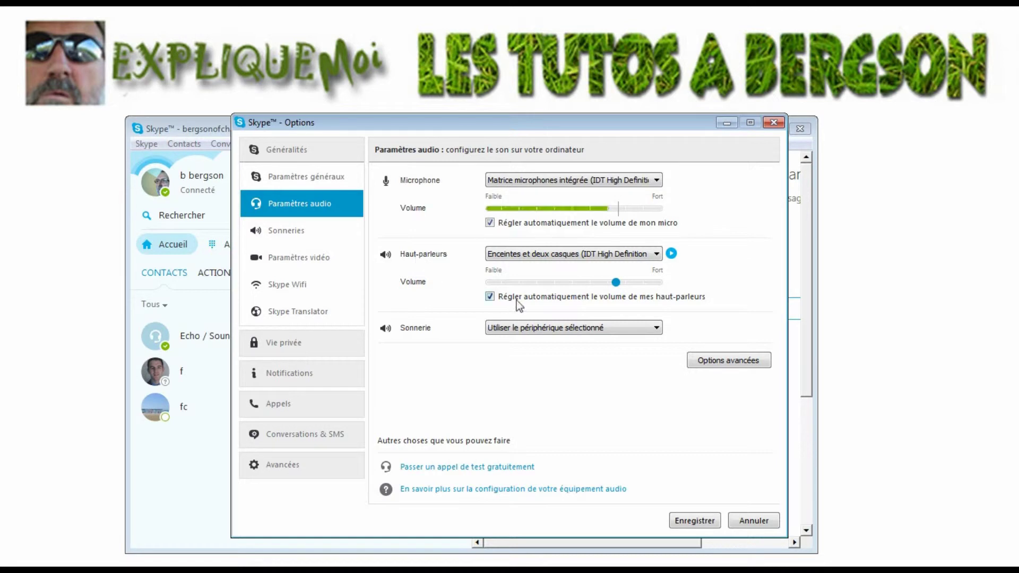
left_click(671, 253)
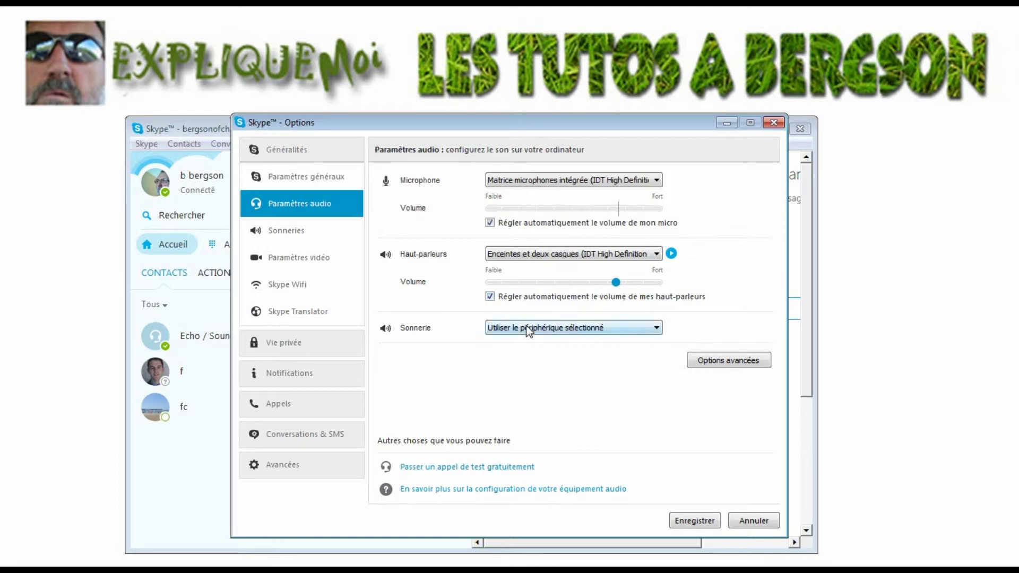
left_click(303, 230)
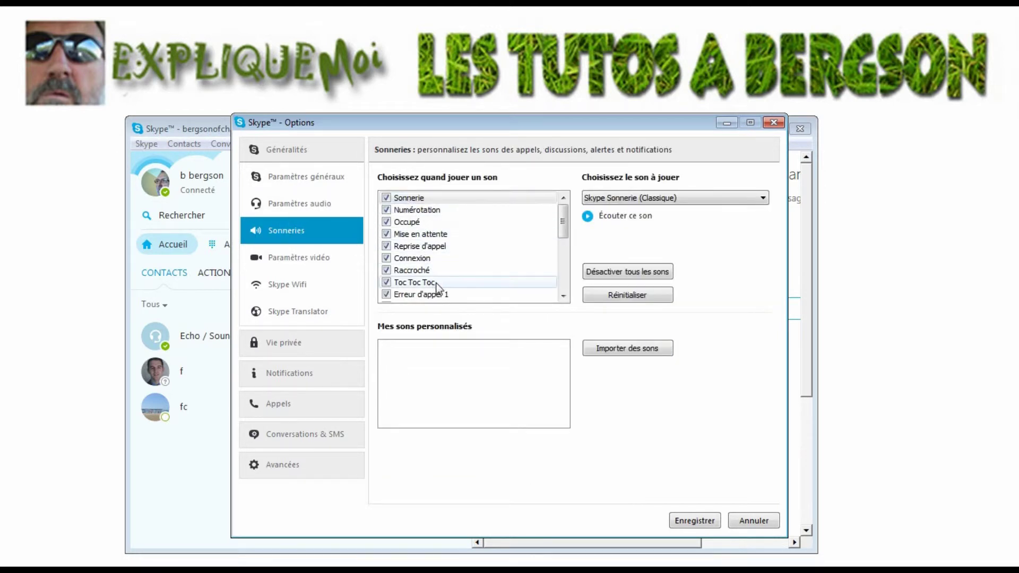
Show the Paramètres vidéo page with the HP Webcam live preview.
mouse_move(564, 225)
left_mouse_down()
mouse_move(568, 291)
mouse_move(557, 223)
left_mouse_up()
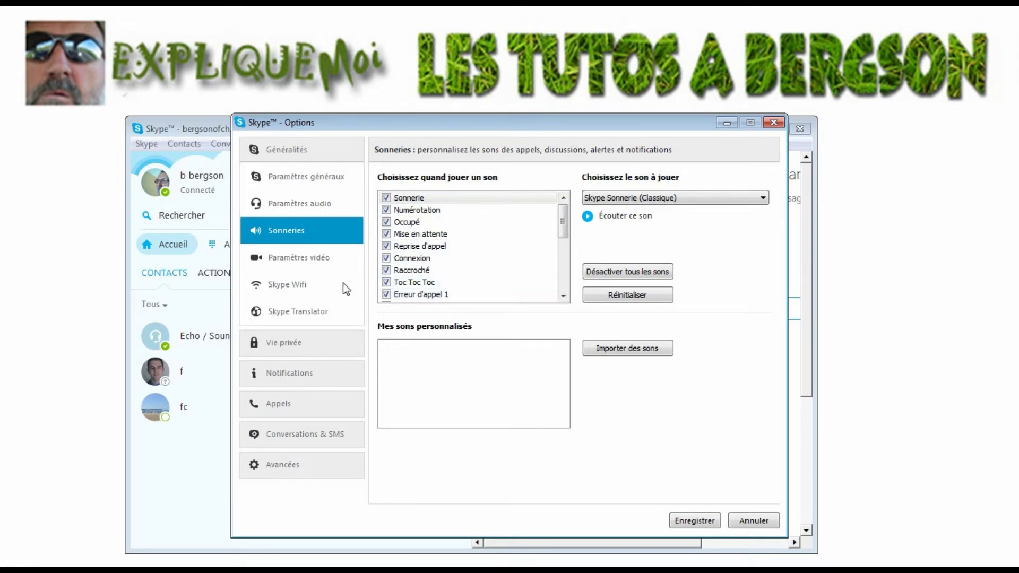
left_click(311, 264)
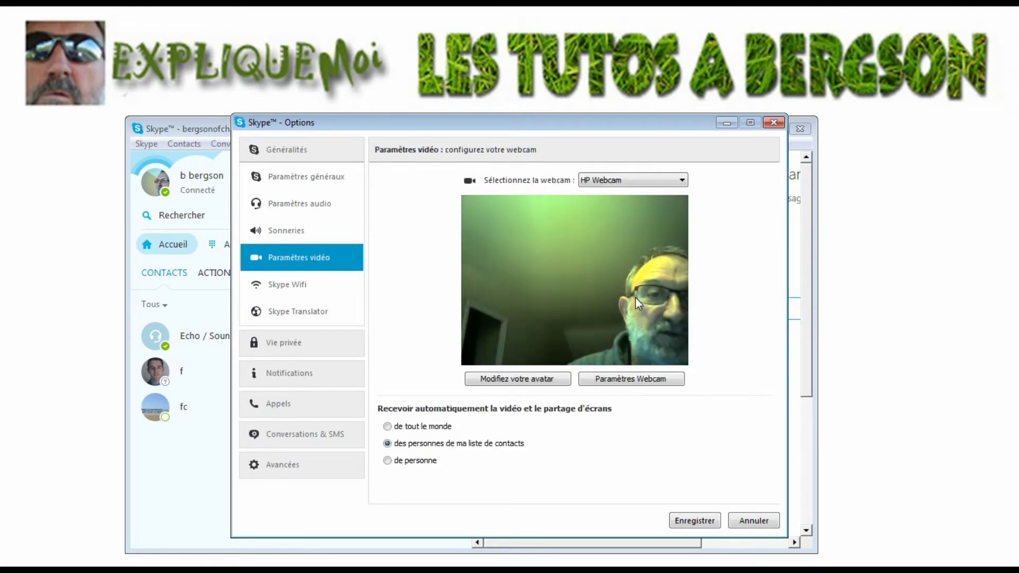
View the Skype Wifi page, then the Vie privée privacy settings.
left_click(297, 289)
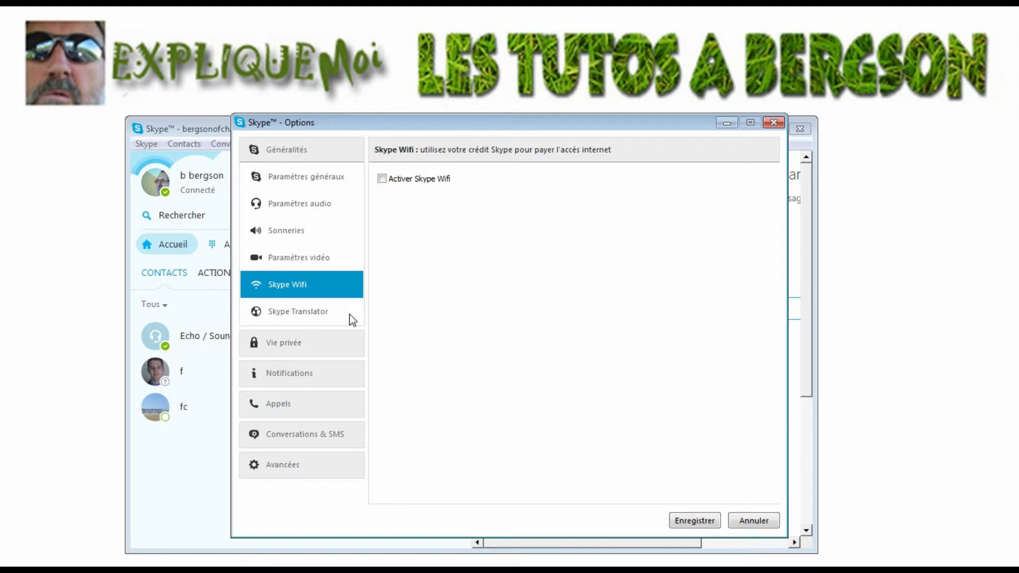
left_click(297, 342)
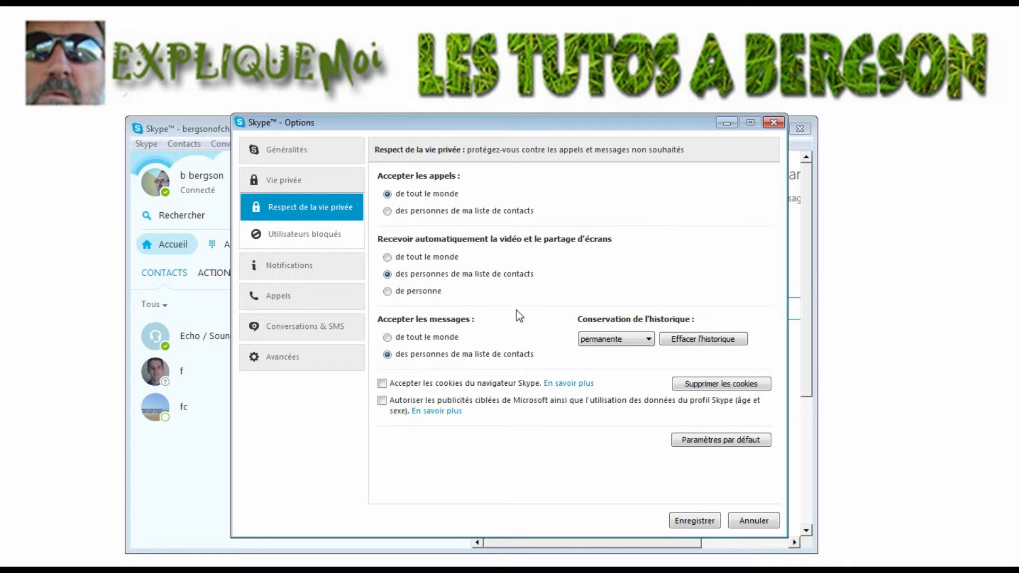
Check Utilisateurs bloqués, then view the Appels call settings.
left_click(293, 237)
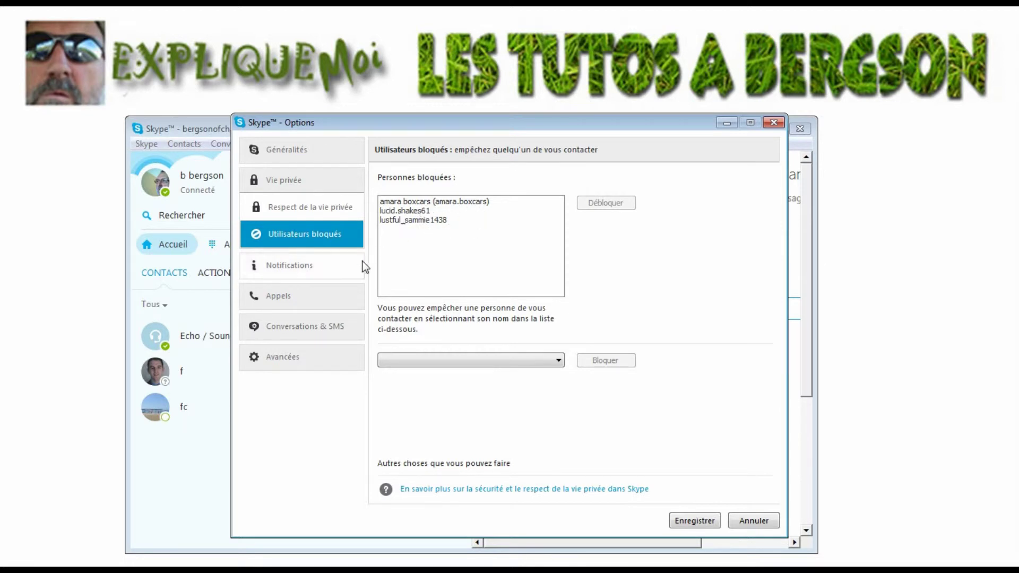
left_click(307, 298)
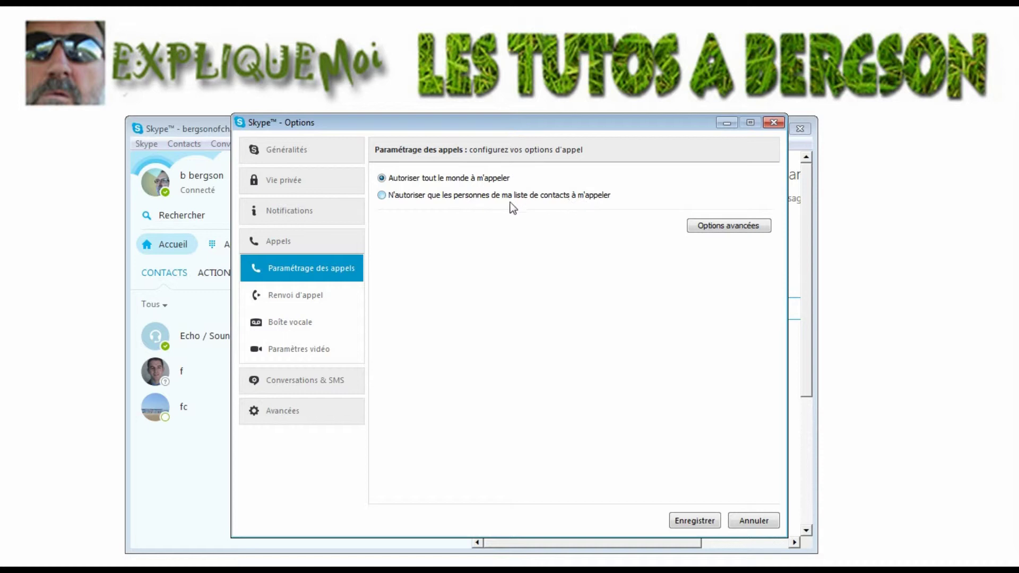
Allow calls only from contacts, then review video, voicemail and Avancées settings.
left_click(382, 196)
left_click(303, 351)
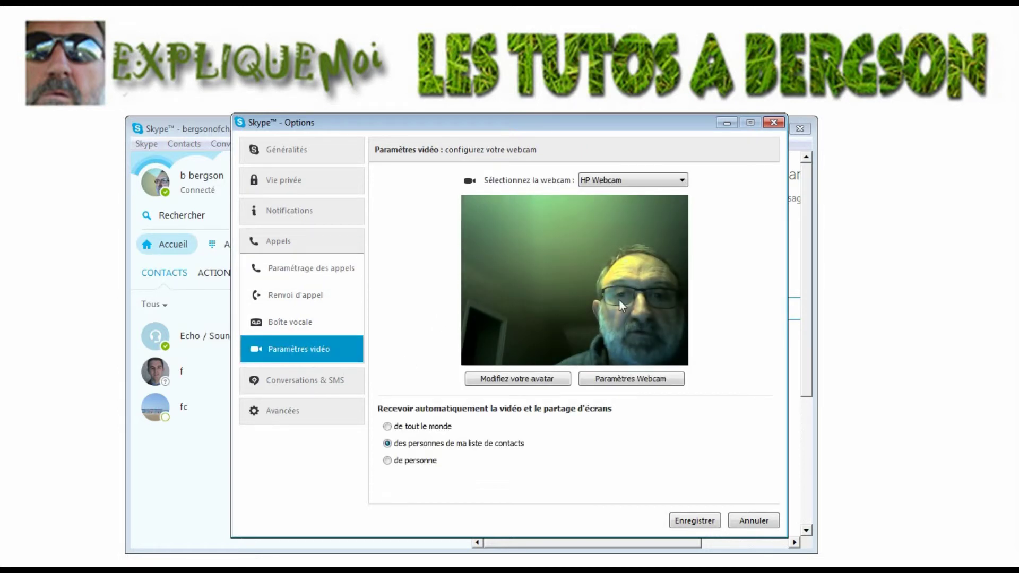
left_click(298, 323)
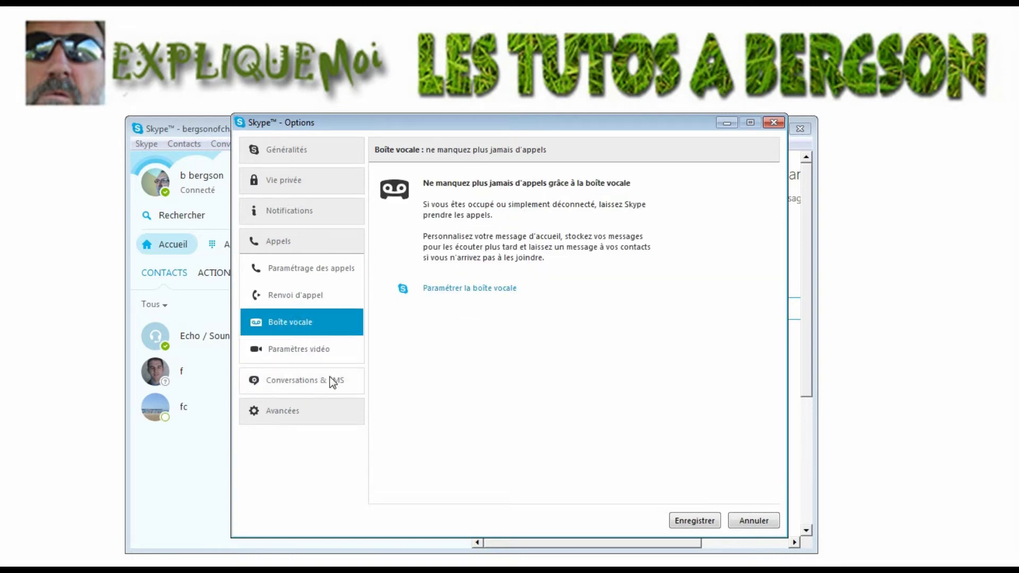
left_click(302, 412)
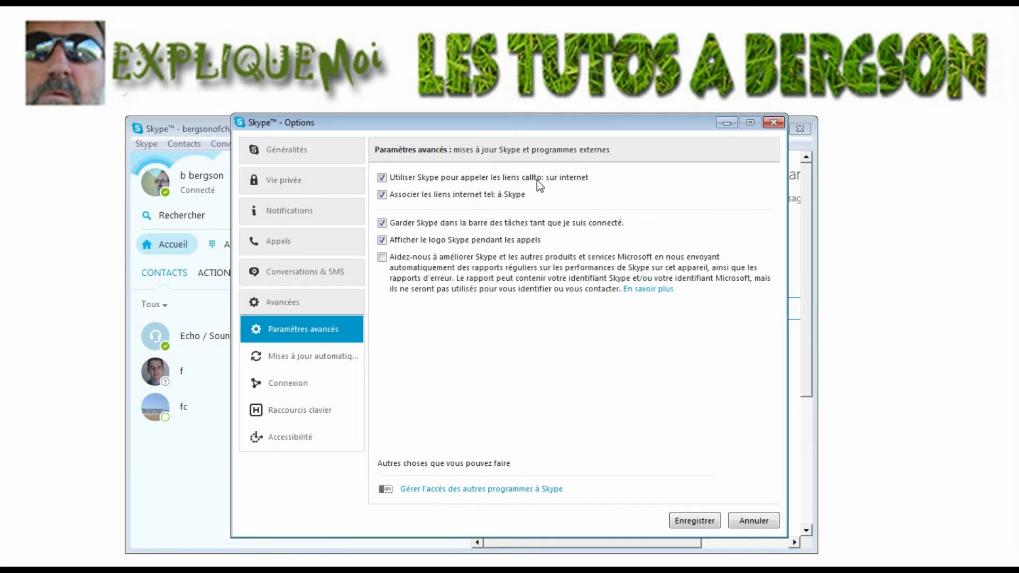
Stop Skype handling callto: and tel: links, review Mises à jour automatiques, and save the Options.
left_click(382, 178)
left_click(382, 195)
left_click(324, 358)
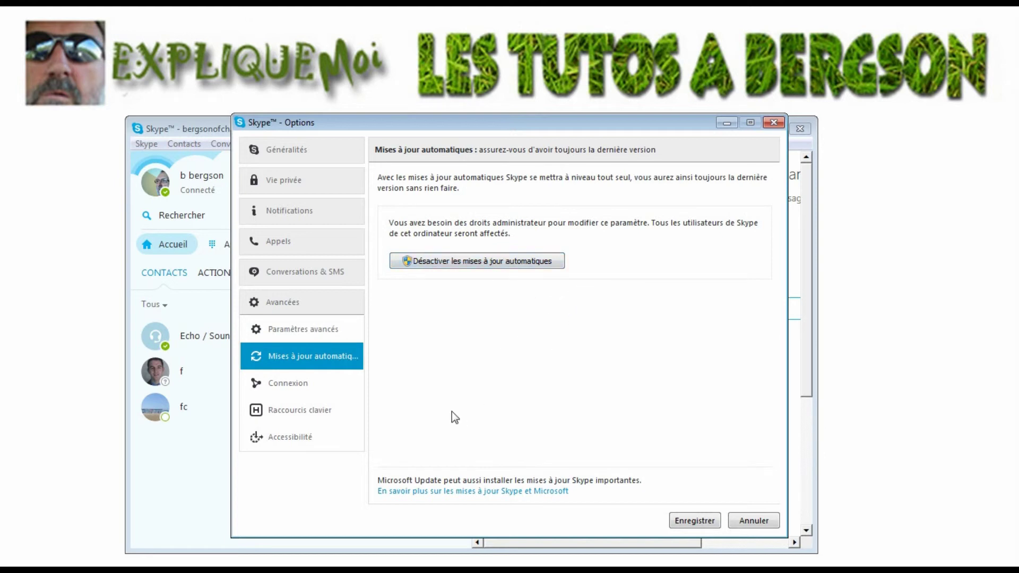
left_click(714, 523)
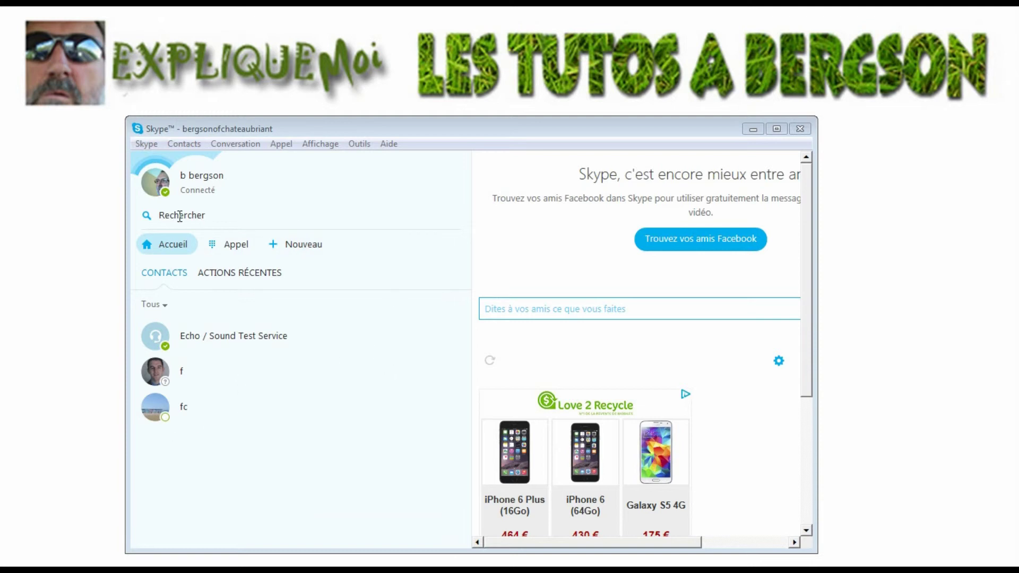
Search the Skype directory for a person's full name and open the profile of the Nantes match.
left_click(208, 213)
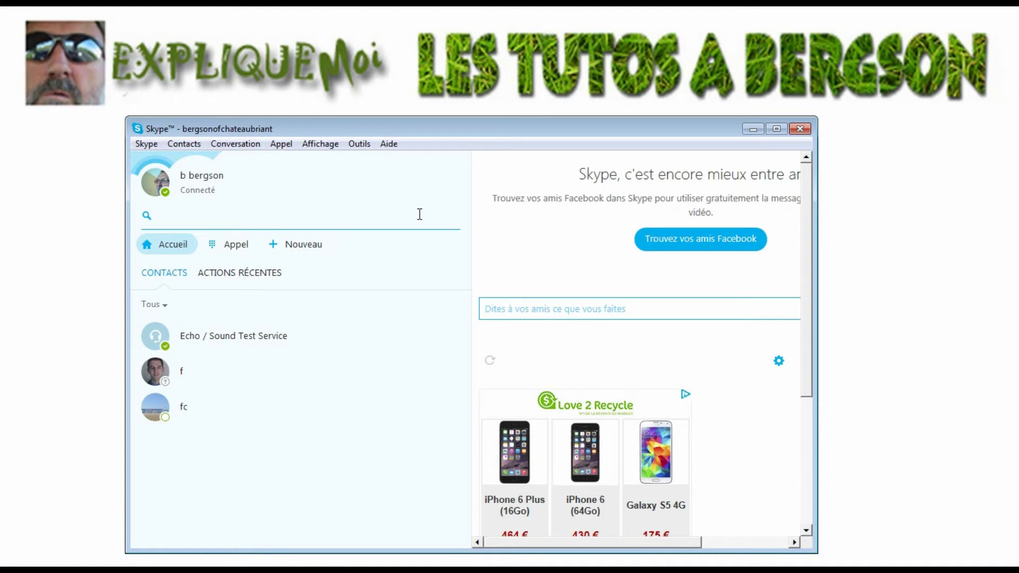
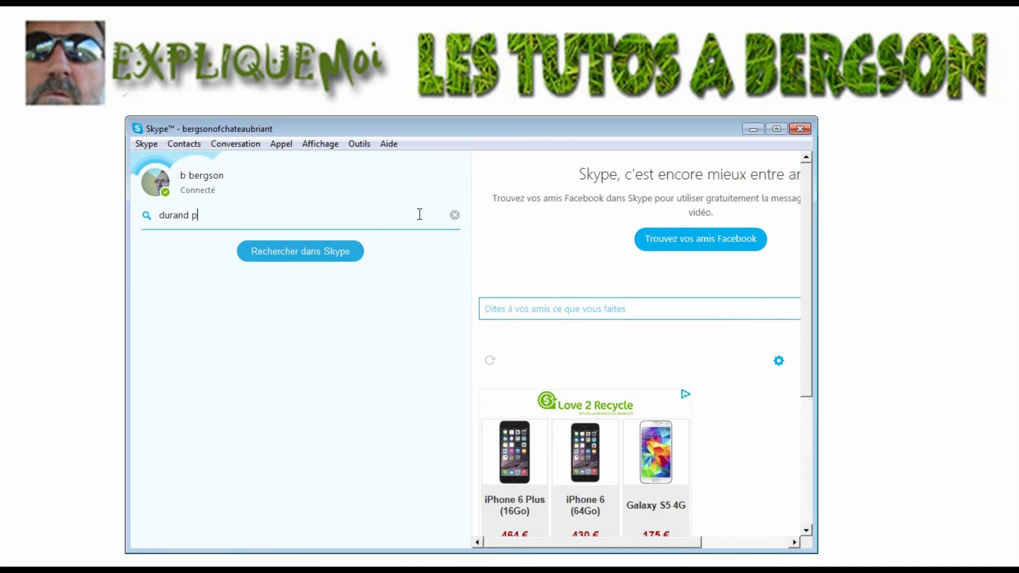
key("Return")
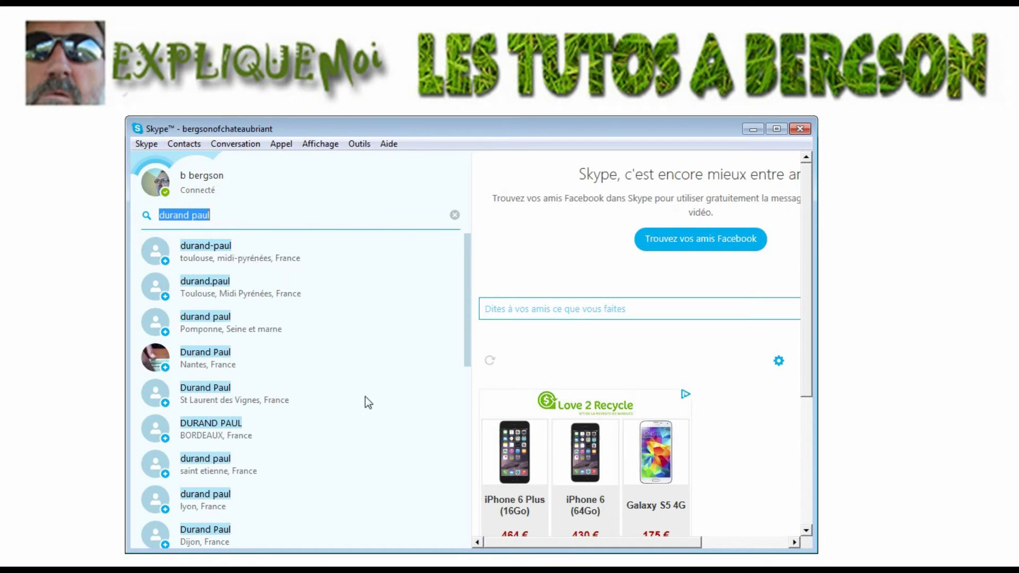
left_click_drag(468, 300, 470, 269)
left_click(208, 366)
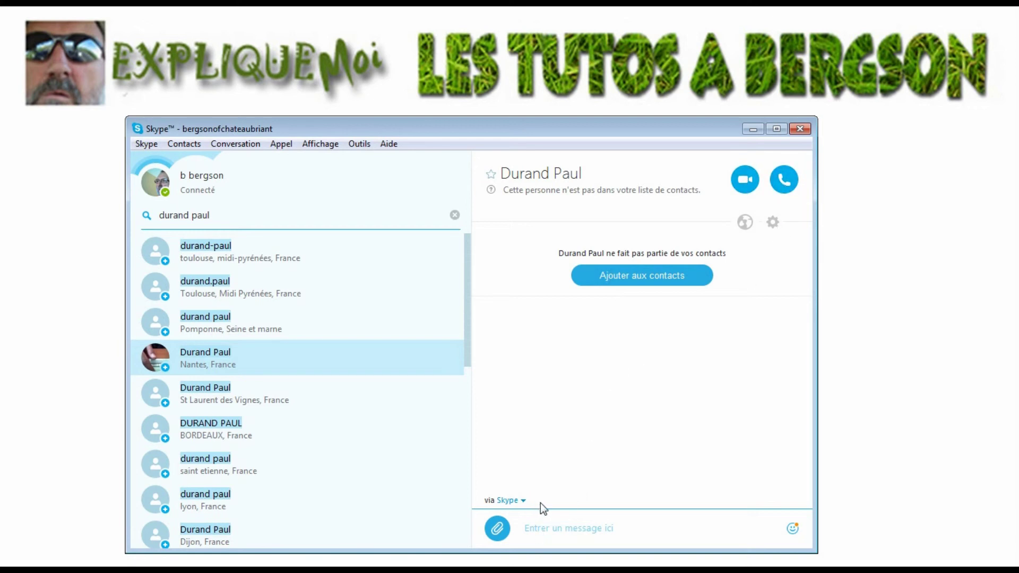
Start a message to the found person in the 'Entrer un message ici' box.
left_click(551, 528)
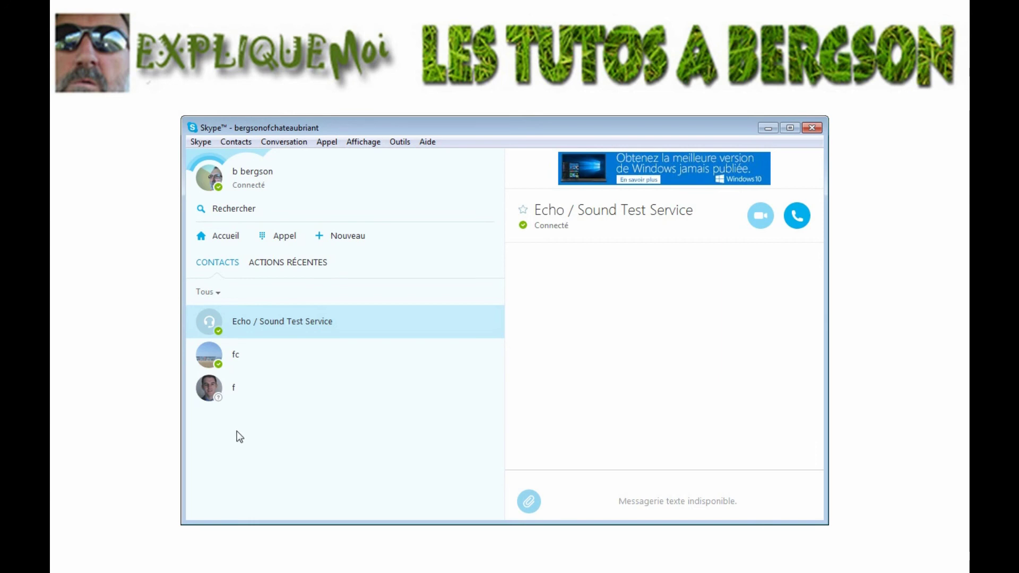
Video-call the landscape-avatar contact in full screen, hang up, then open Echo / Sound Test Service.
left_click(238, 363)
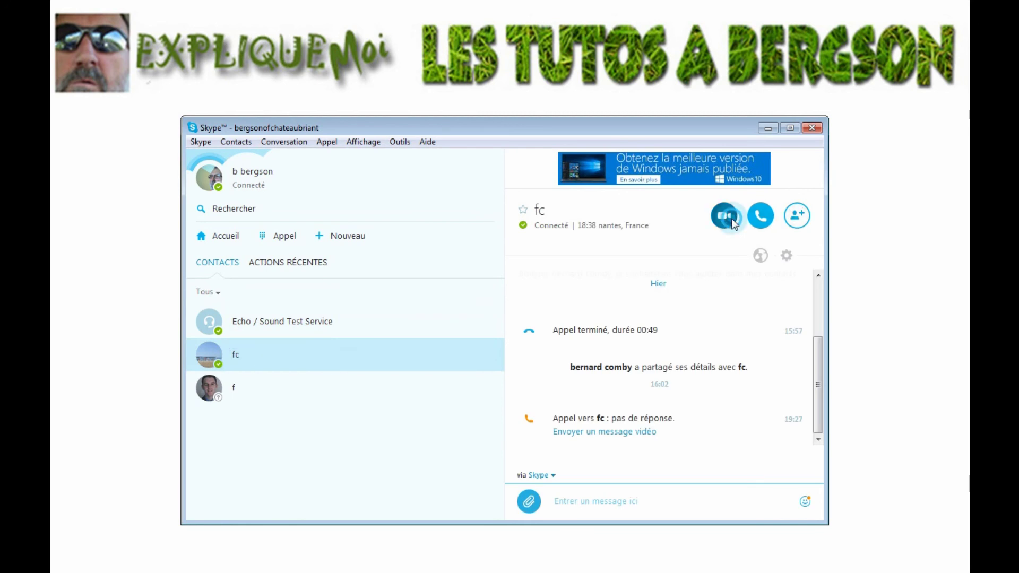
left_click(731, 219)
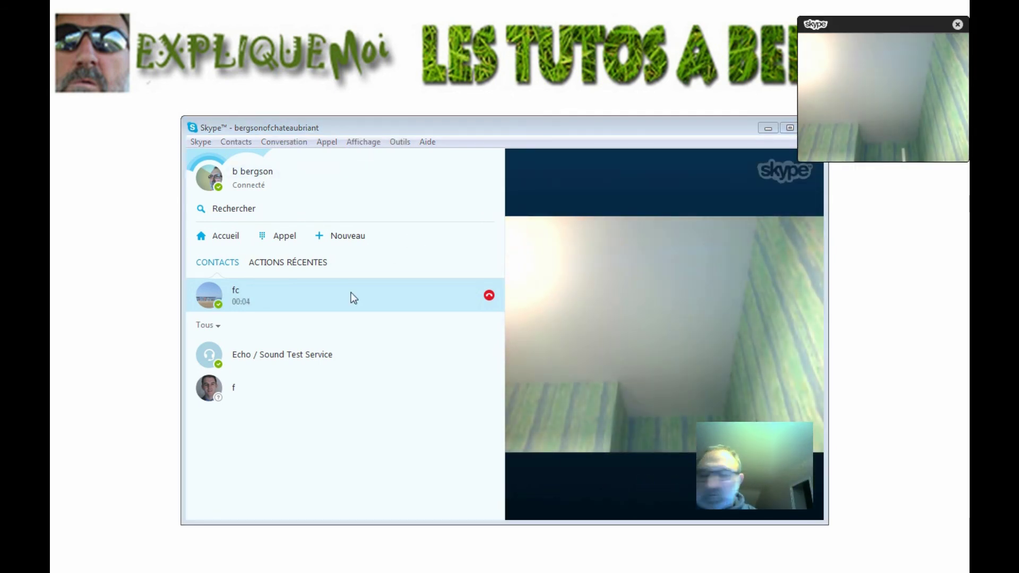
mouse_move(576, 384)
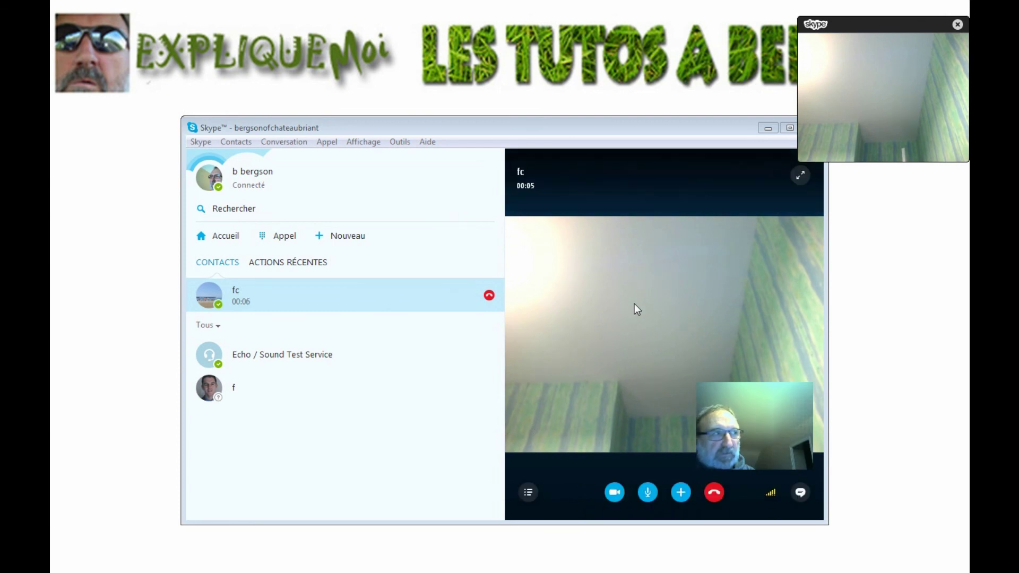
left_click(800, 175)
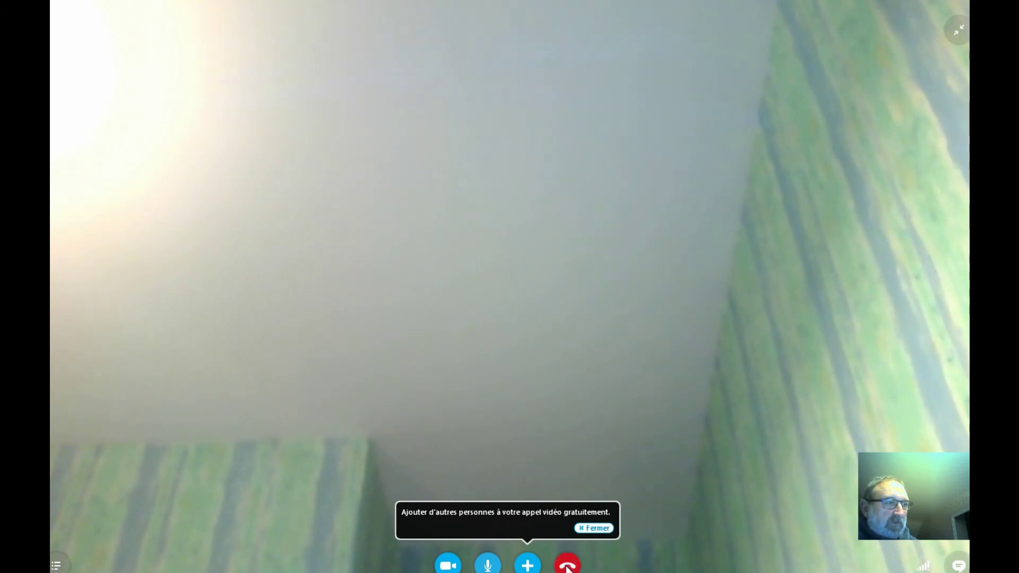
left_click(567, 565)
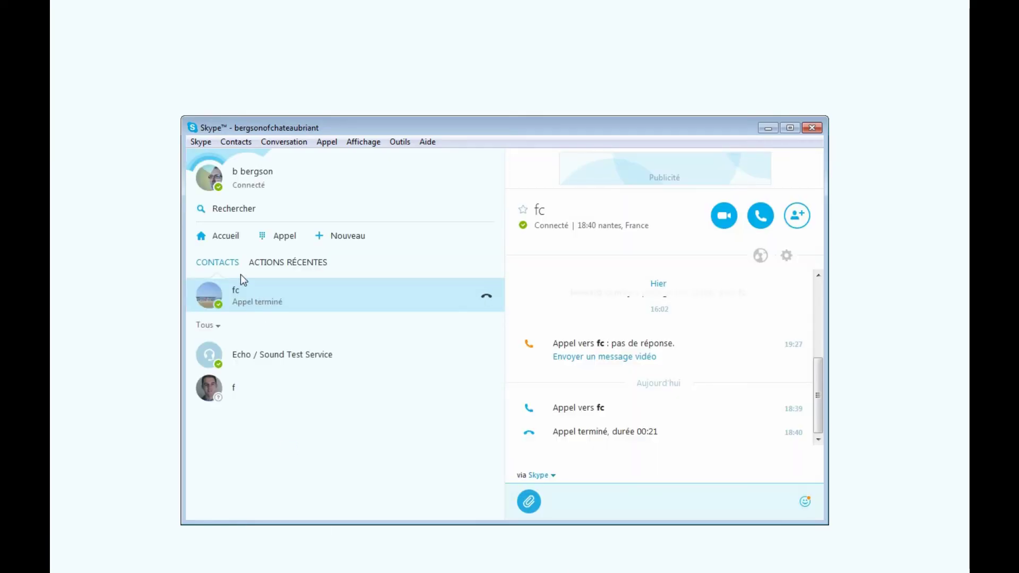
left_click(240, 350)
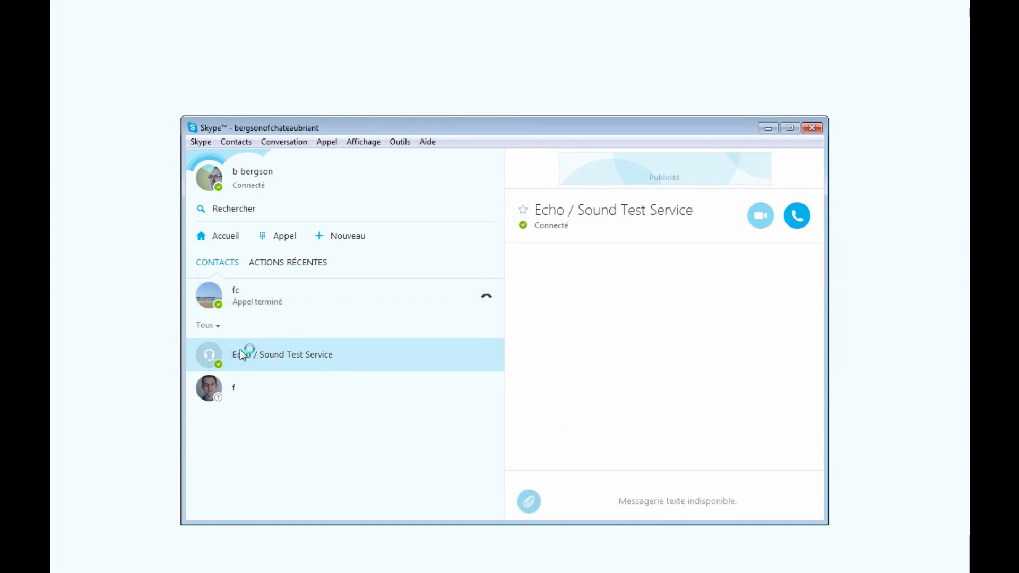